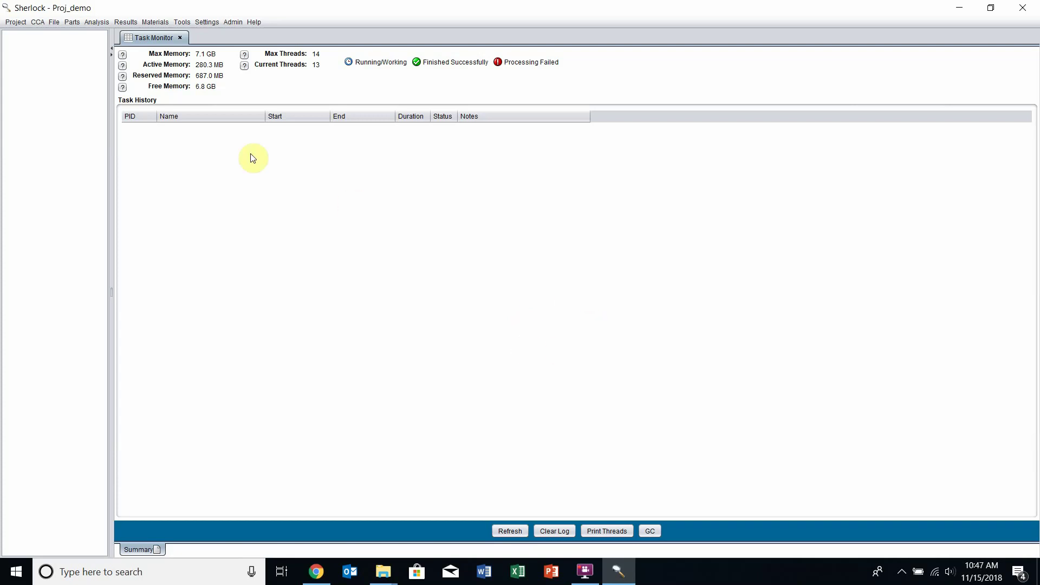
Start an ODB++ archive import from the Project menu and browse for the archive file.
left_click(17, 23)
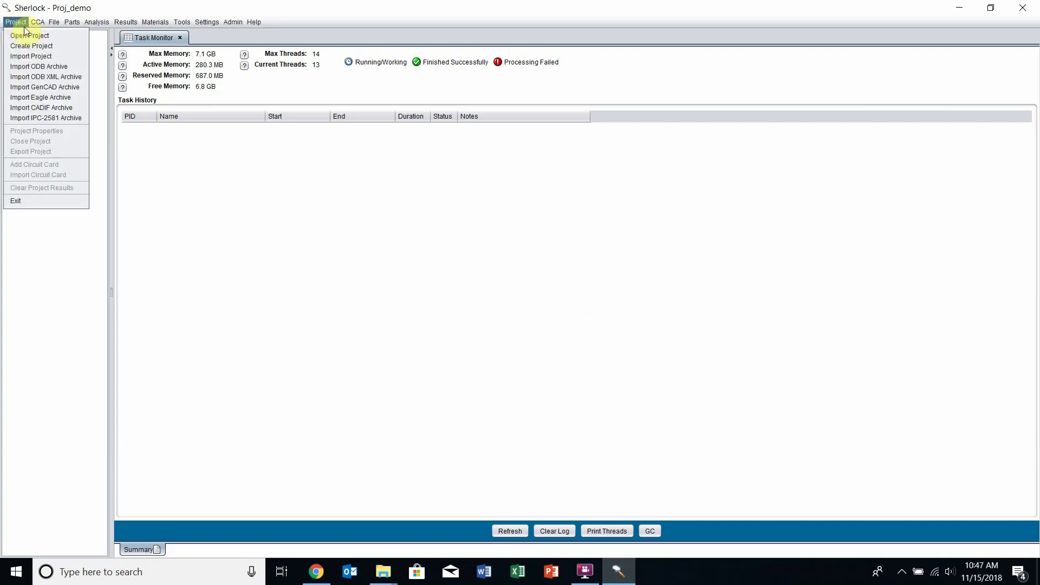
left_click(74, 65)
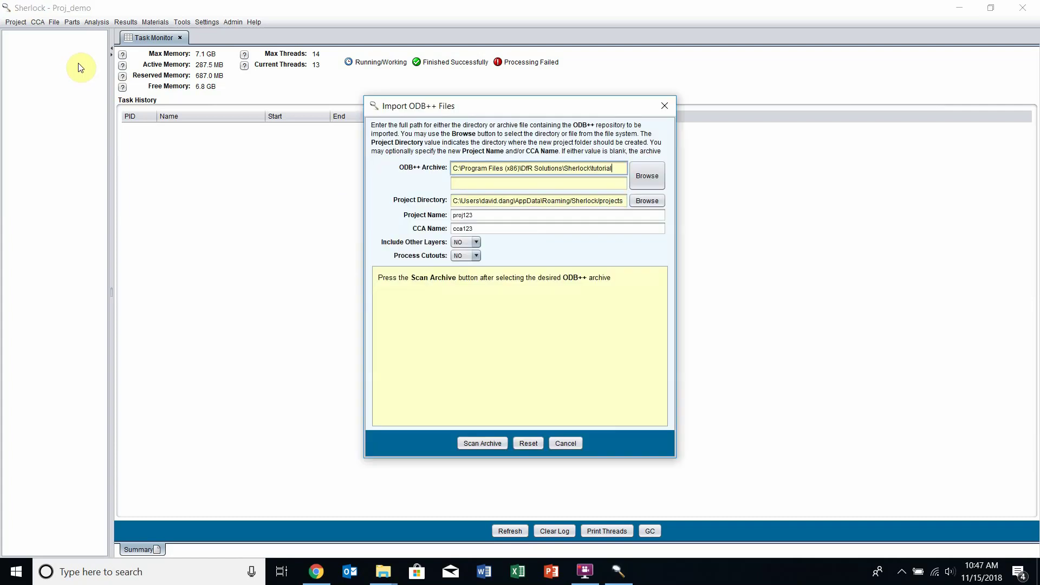
left_click(640, 181)
Pick ODB++ Tutorial.tgz from C:\Program Files (x86)\DfR Solutions\Sherlock\tutorial as the archive.
left_click(613, 113)
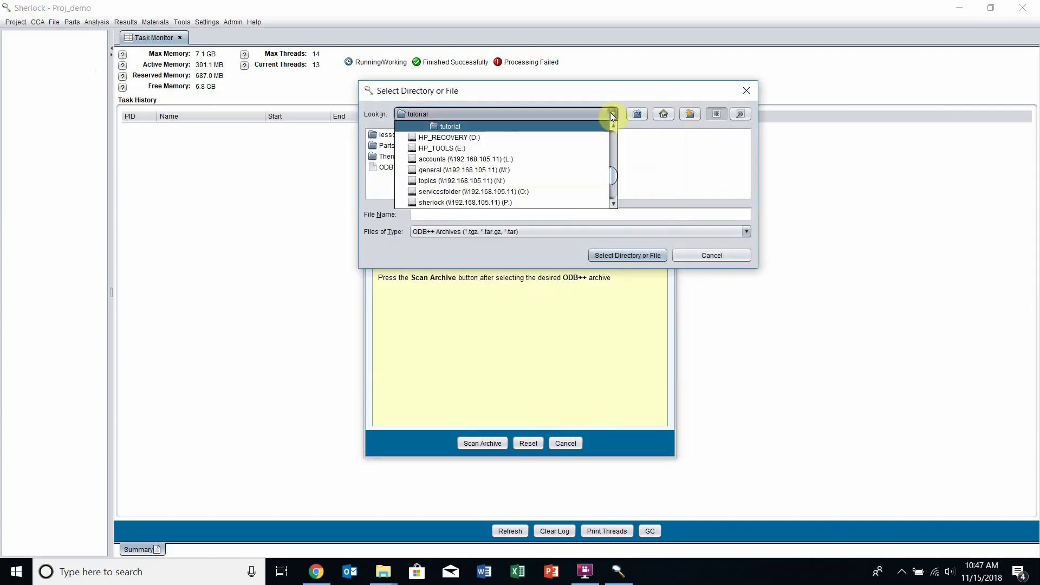
scroll(541, 162, "up", 3)
left_click(482, 184)
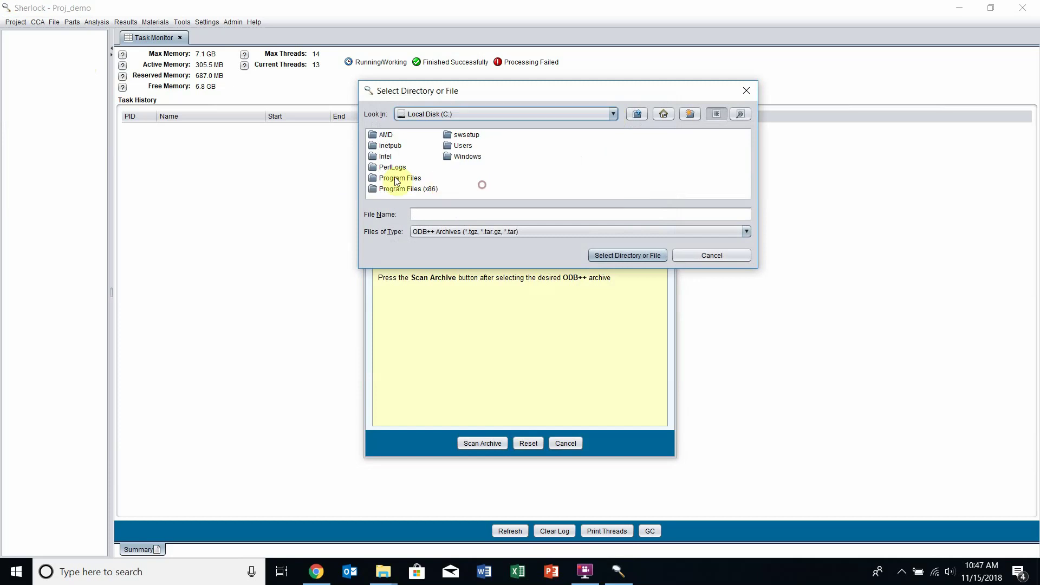
double_click(420, 187)
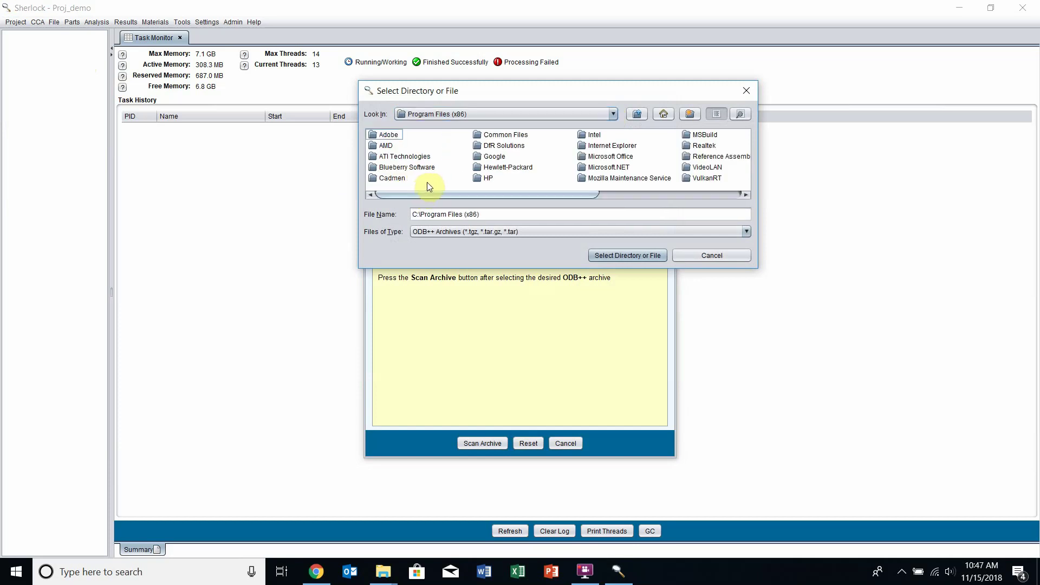
double_click(499, 145)
double_click(398, 137)
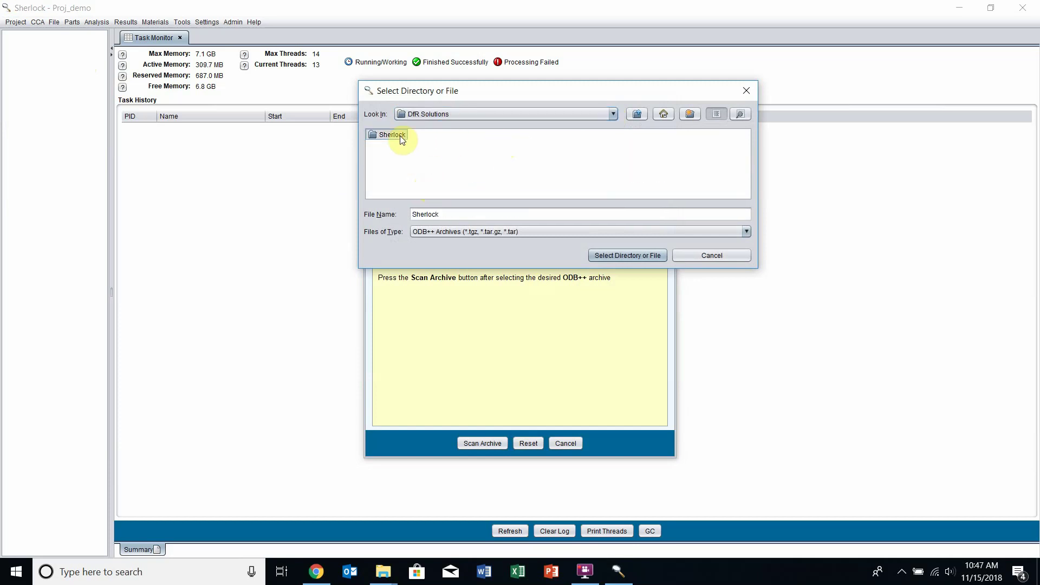
left_click(441, 157)
double_click(442, 157)
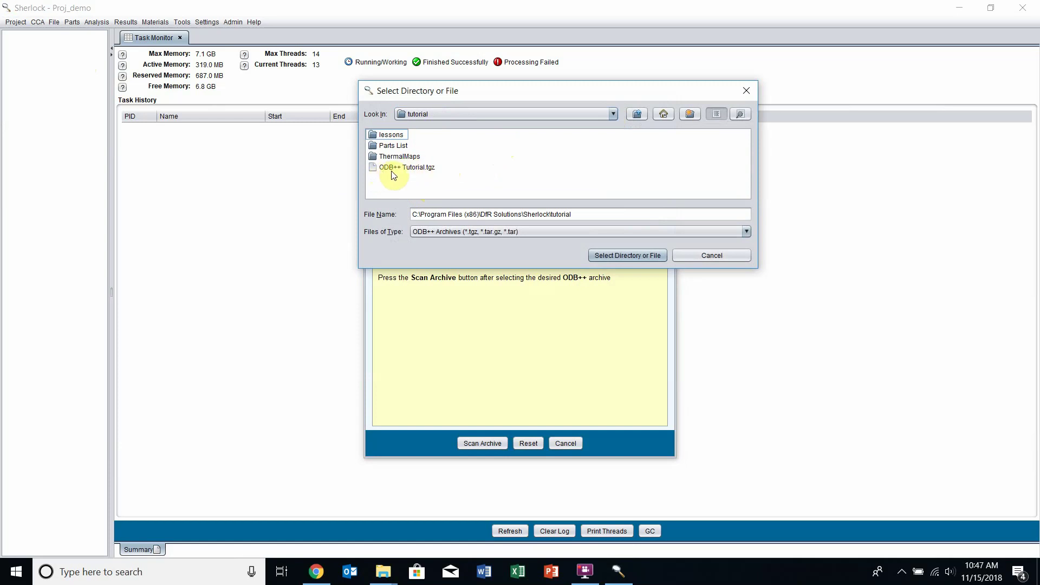
left_click(411, 169)
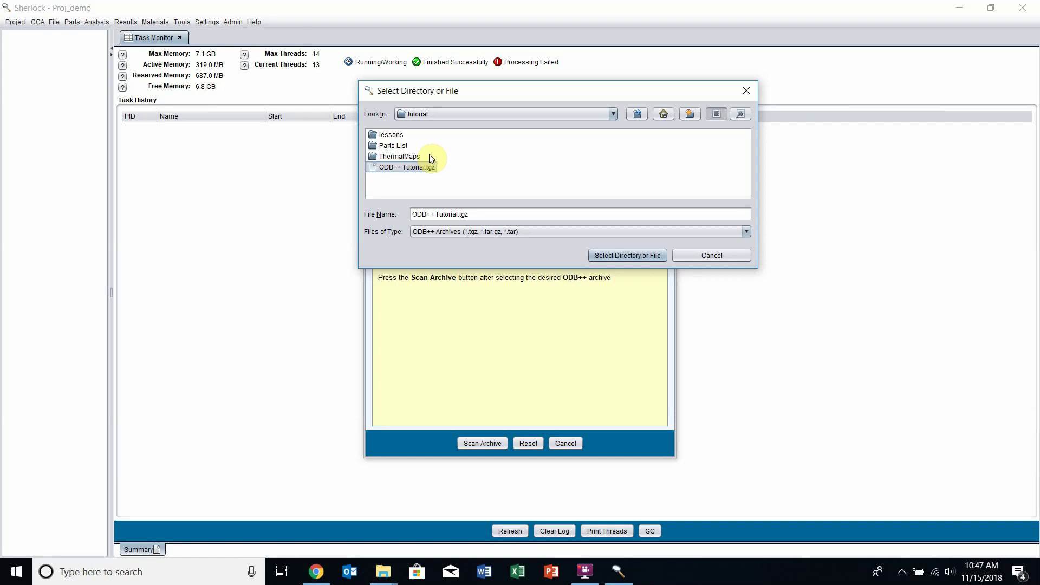
left_click(619, 255)
Confirm project name proj123 and CCA name cca123, then scan the archive.
left_click(494, 217)
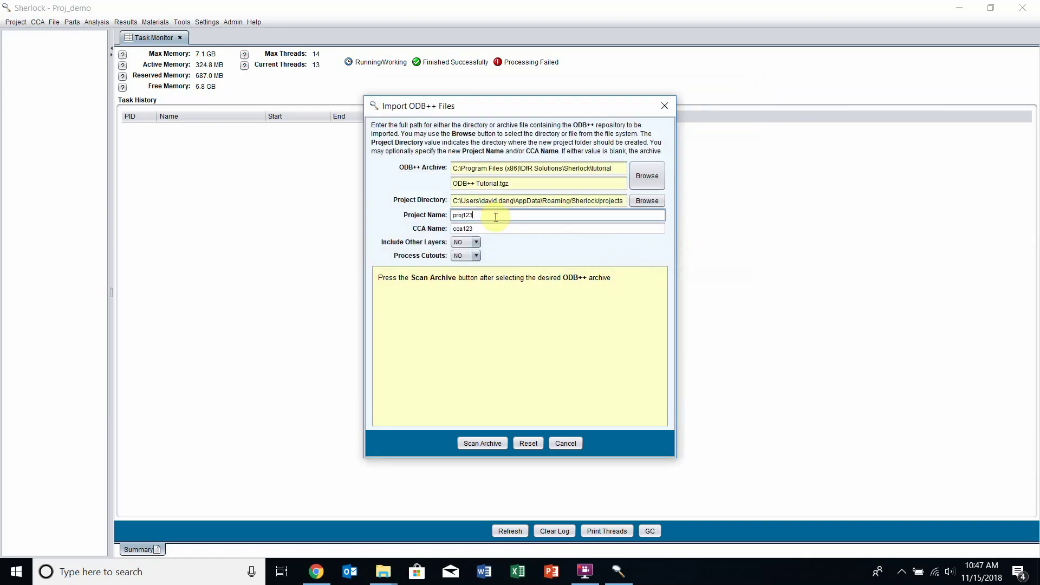
left_click(496, 229)
left_click(495, 229)
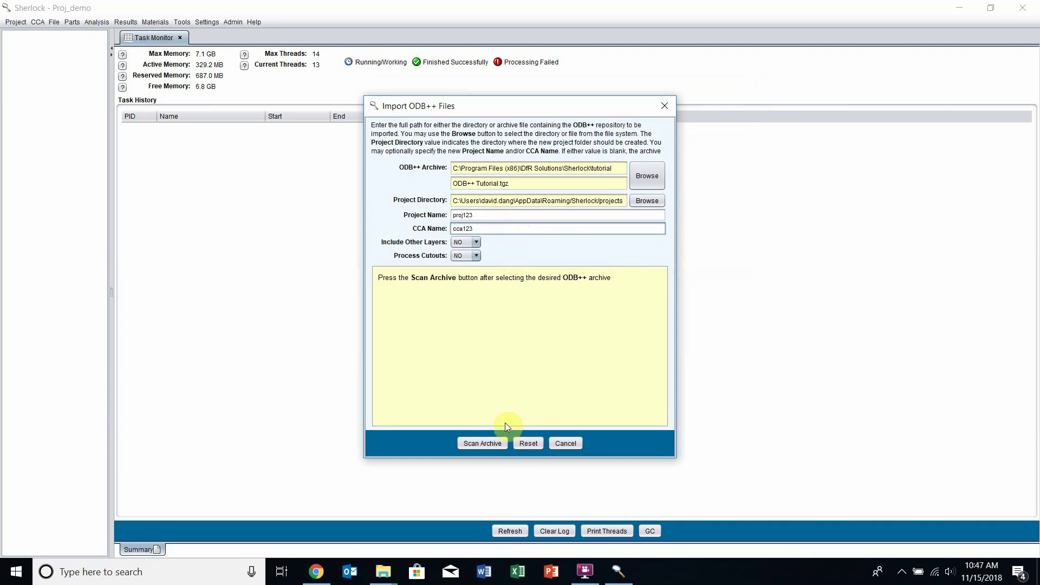
left_click(484, 443)
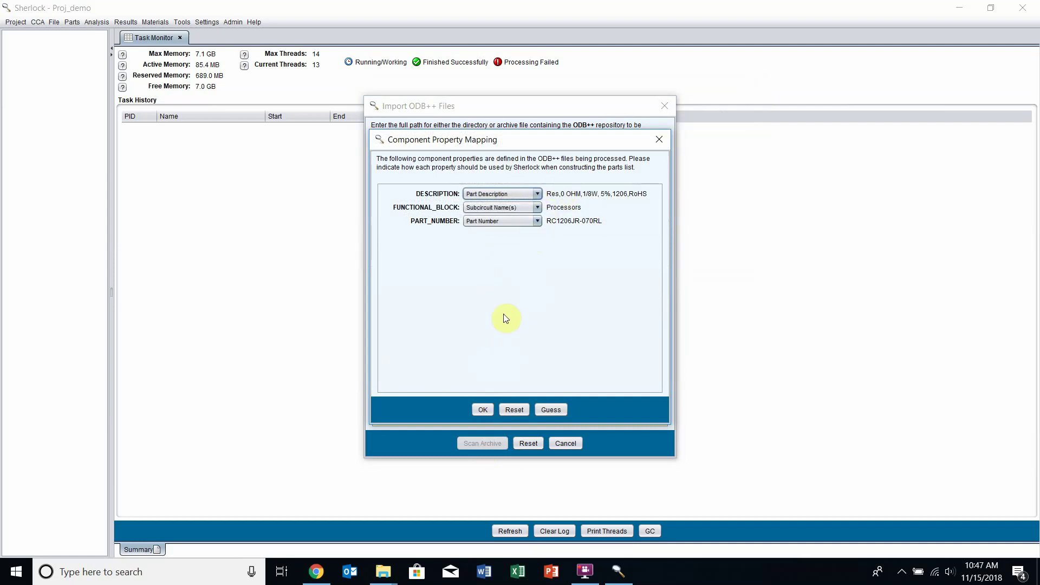
Accept the suggested property mapping and review the planned import actions down to drill holes 01.
left_click(480, 410)
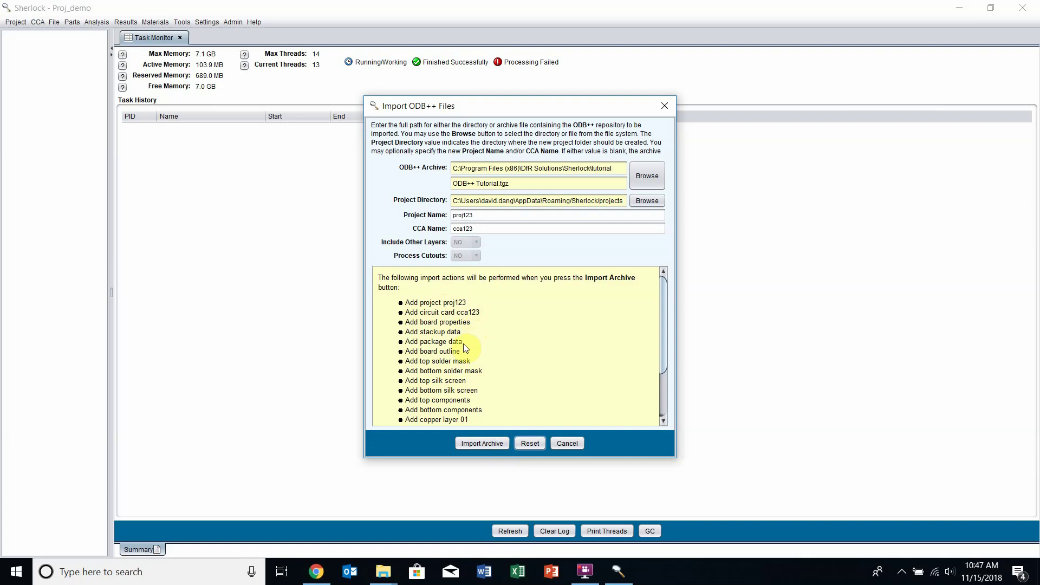
scroll(464, 348, "down", 3)
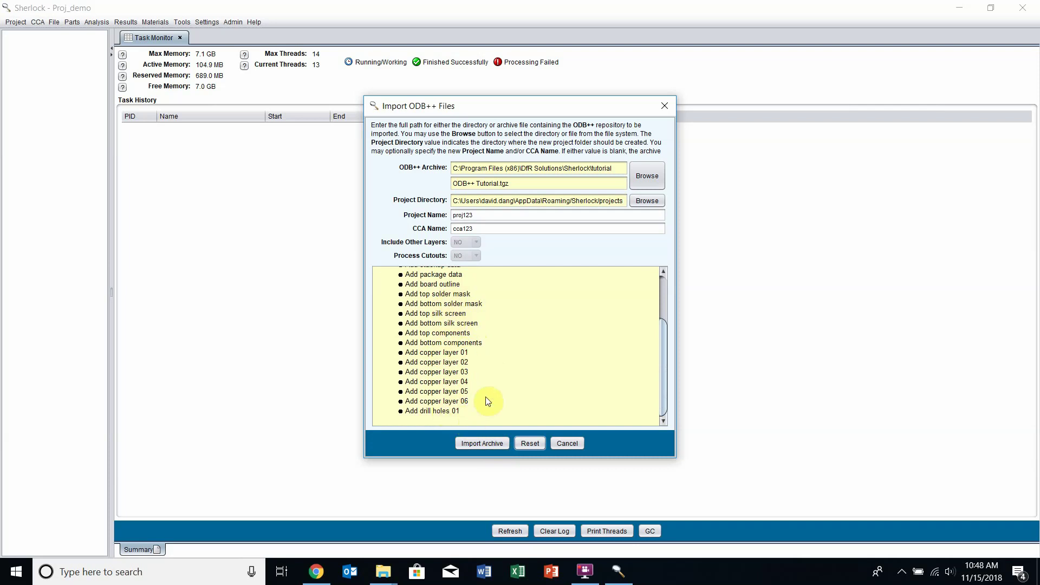
left_click(480, 443)
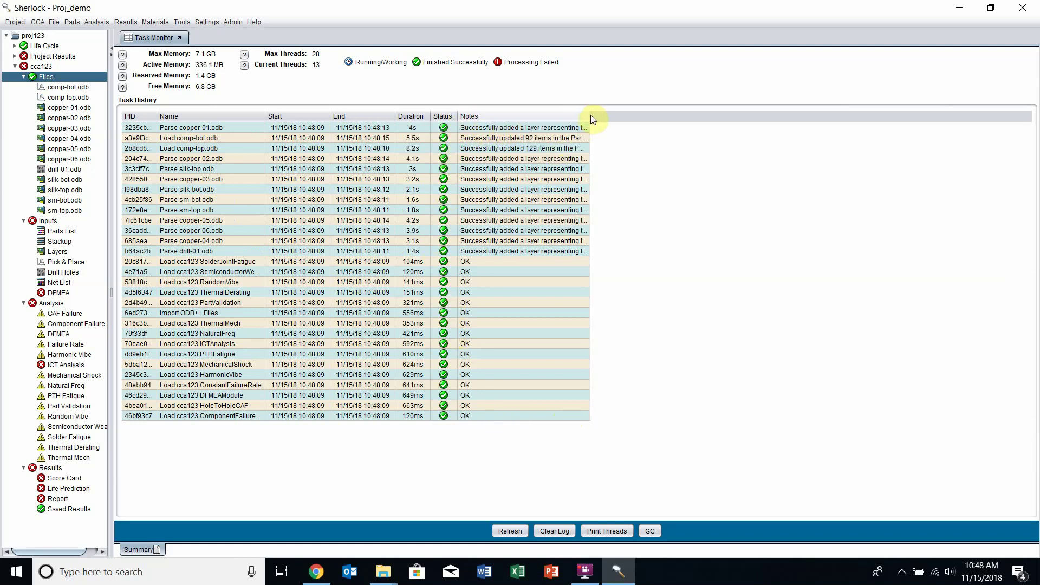
left_click_drag(588, 118, 764, 119)
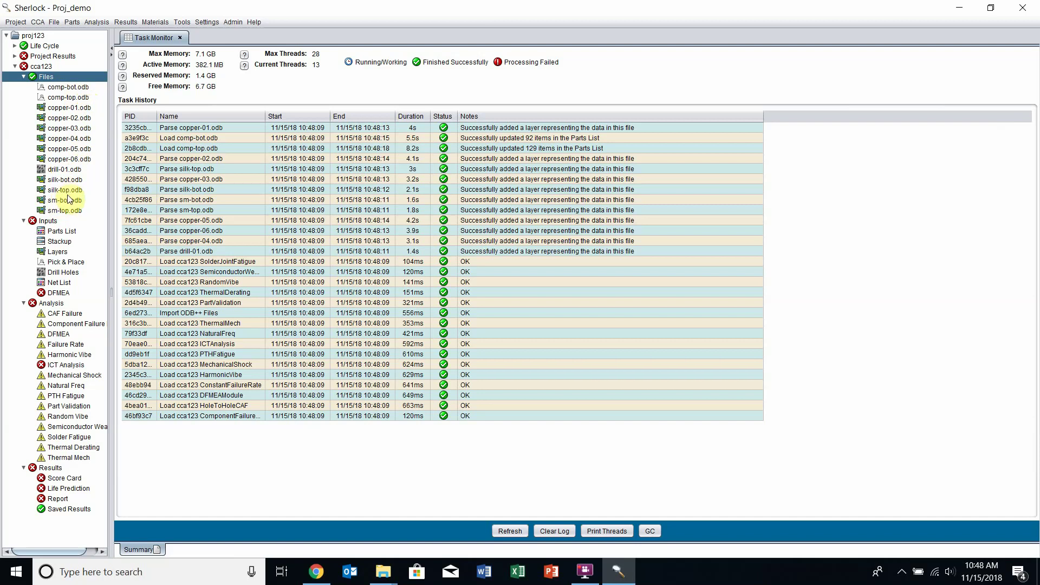
mouse_move(69, 203)
mouse_move(61, 59)
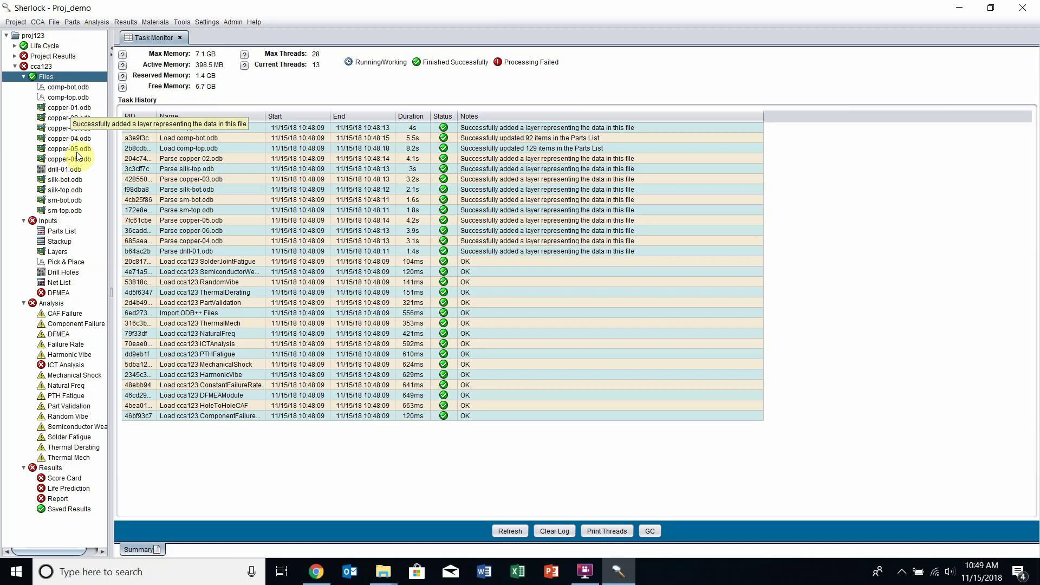
Enter 'Note to self.' as proj123's description in Project Properties and save it.
right_click(48, 34)
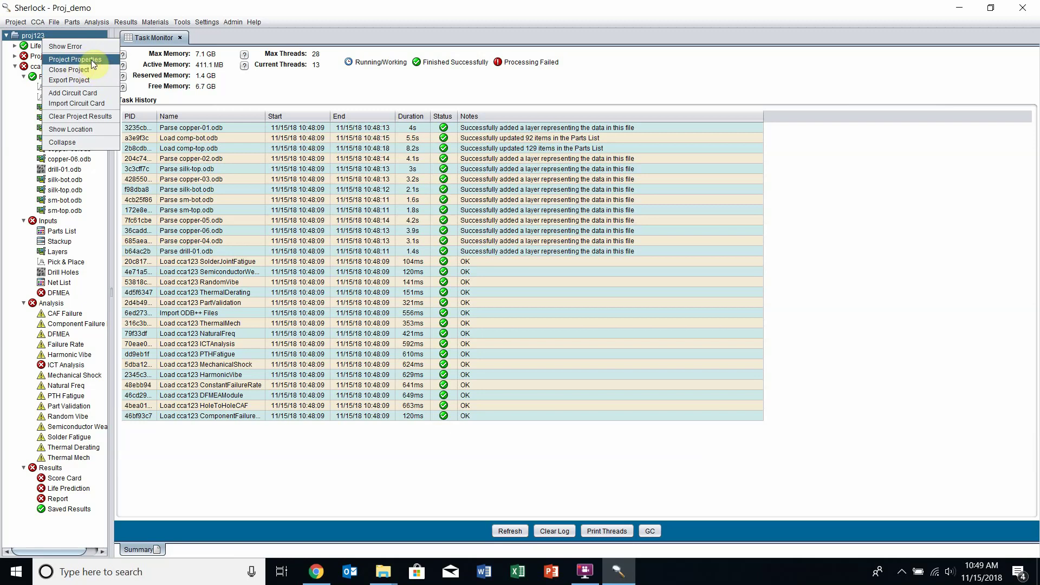
left_click(104, 58)
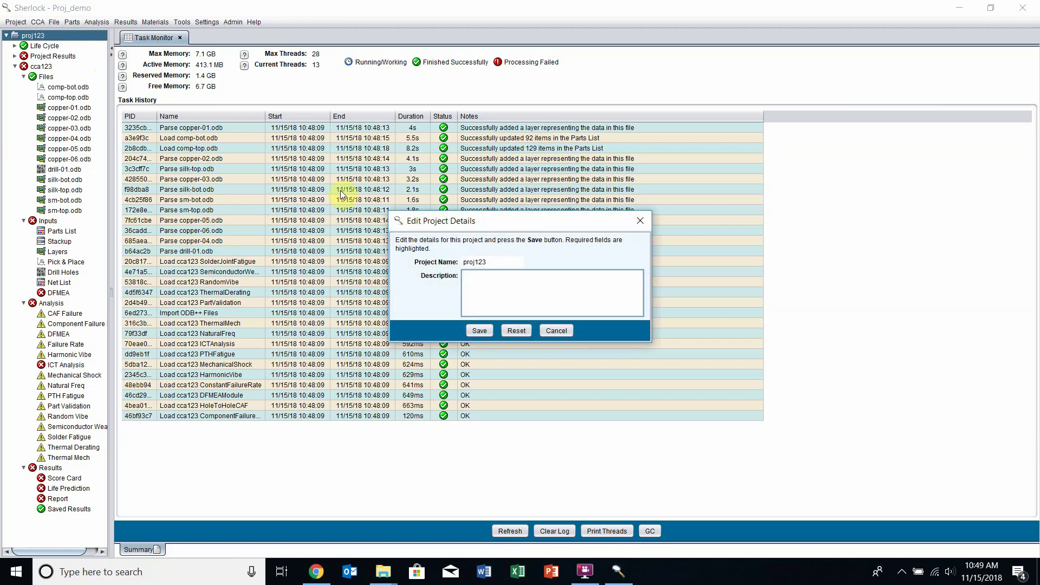
left_click(496, 278)
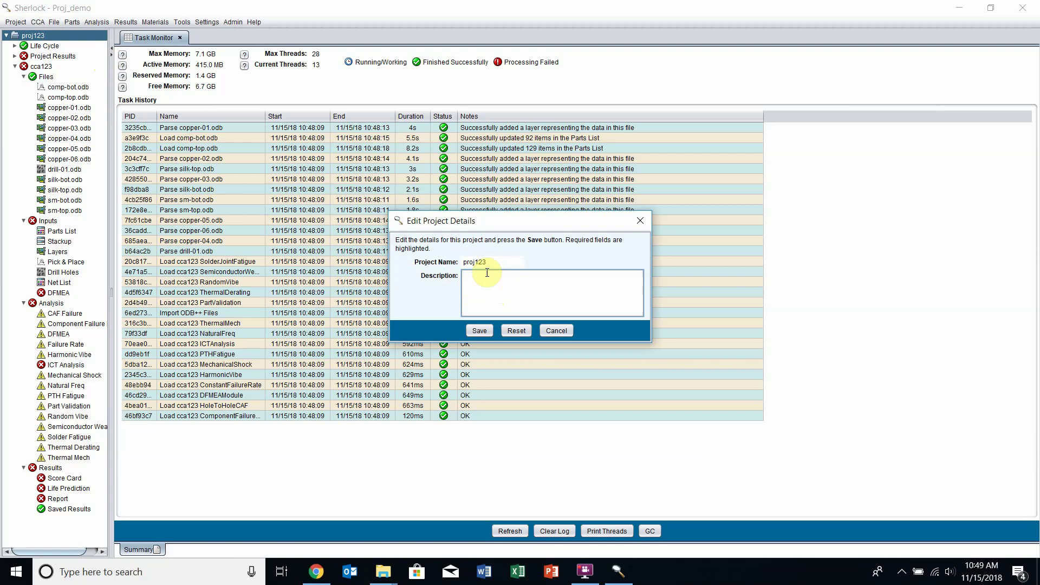
type("Note to self:")
left_click(477, 329)
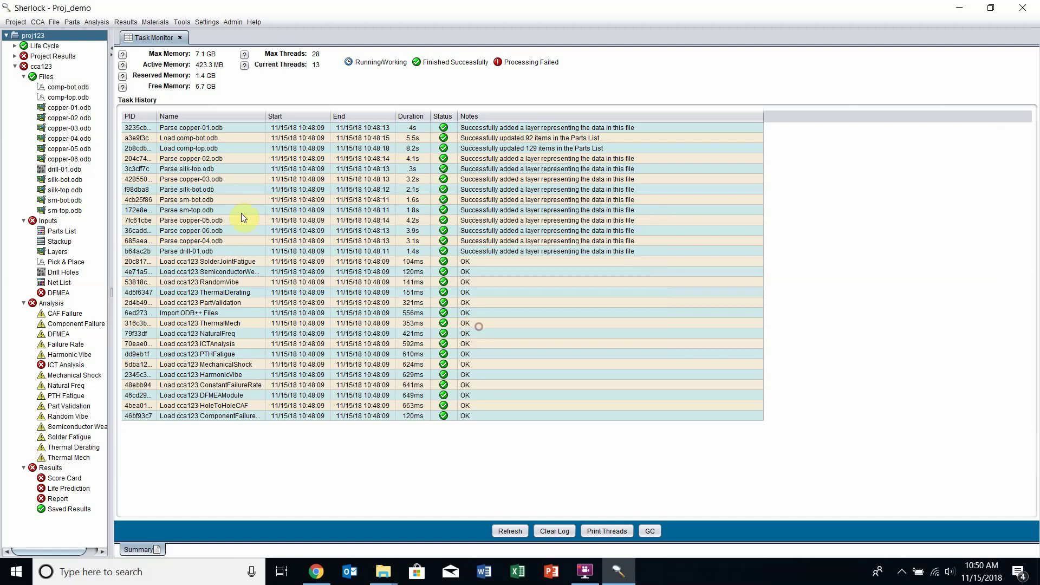
right_click(39, 35)
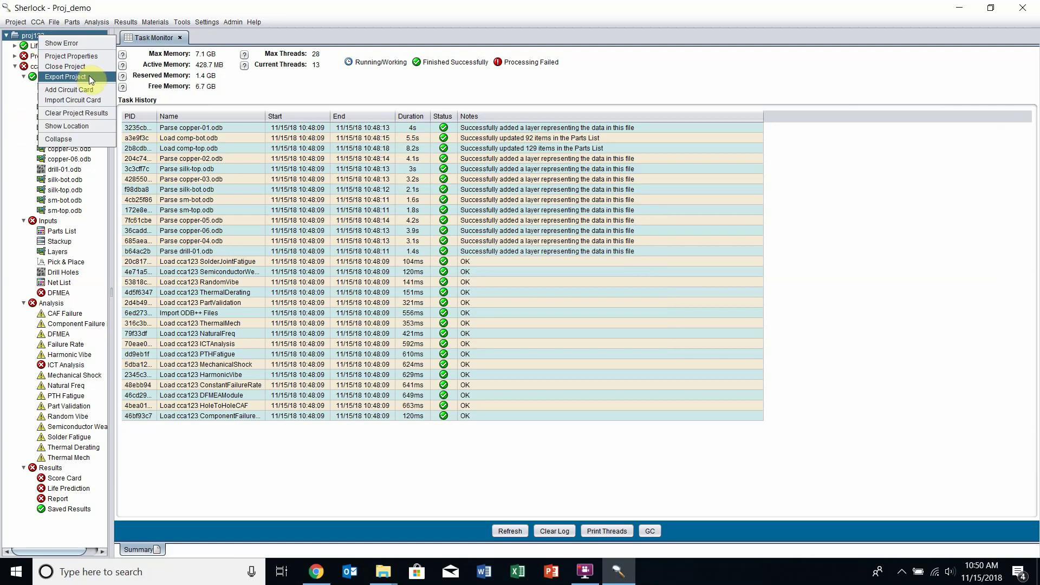
left_click(88, 76)
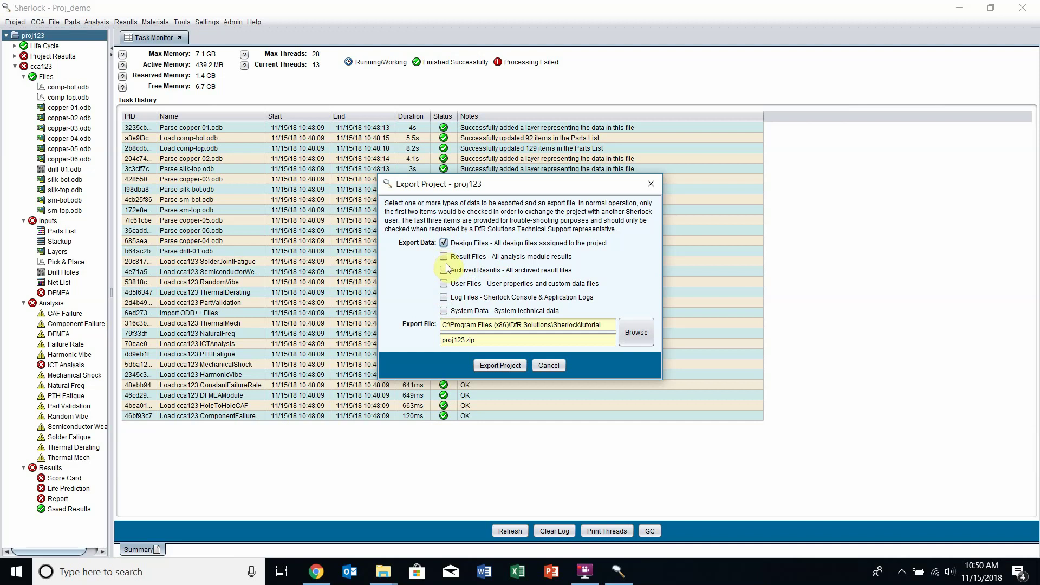
left_click(550, 369)
left_click(16, 22)
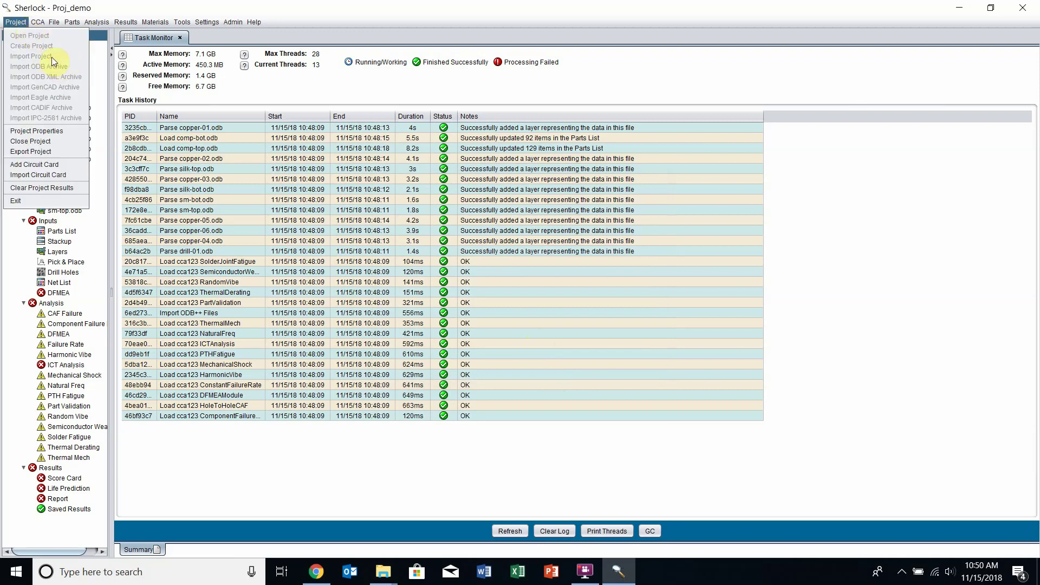
left_click(105, 144)
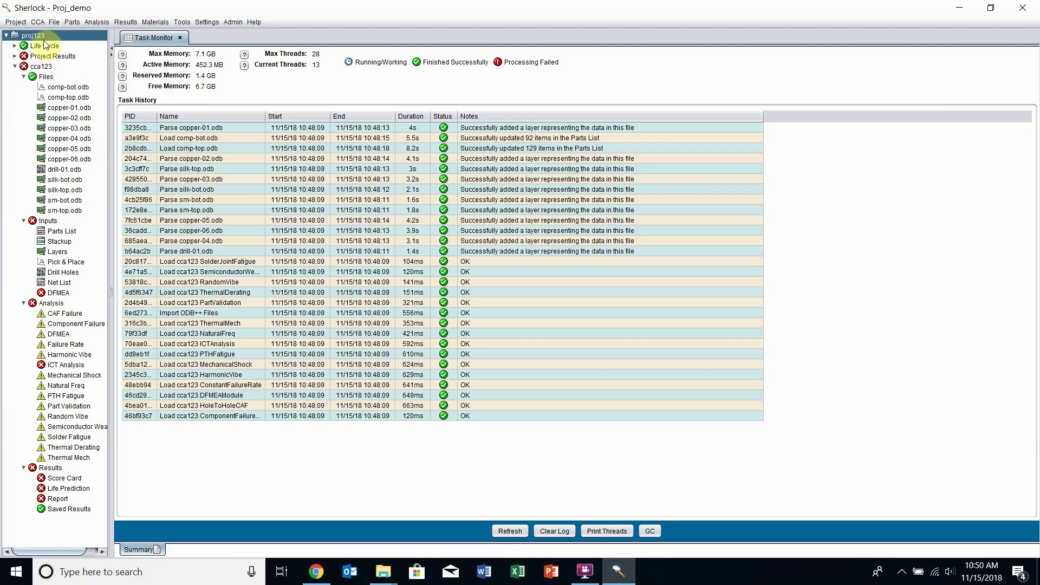
Bring up the context menu for the proj123 node in the project tree.
right_click(33, 37)
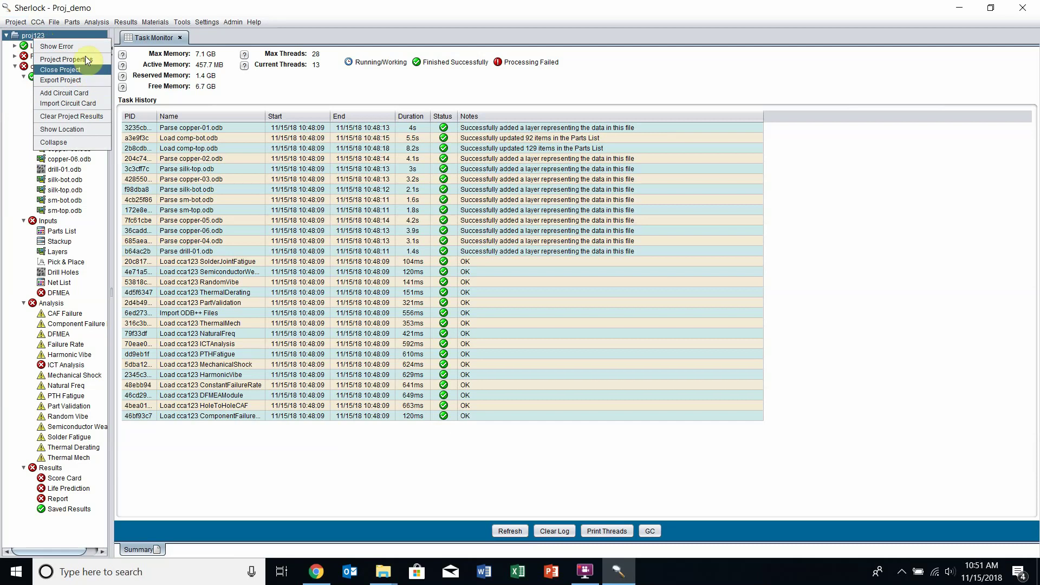
left_click(152, 38)
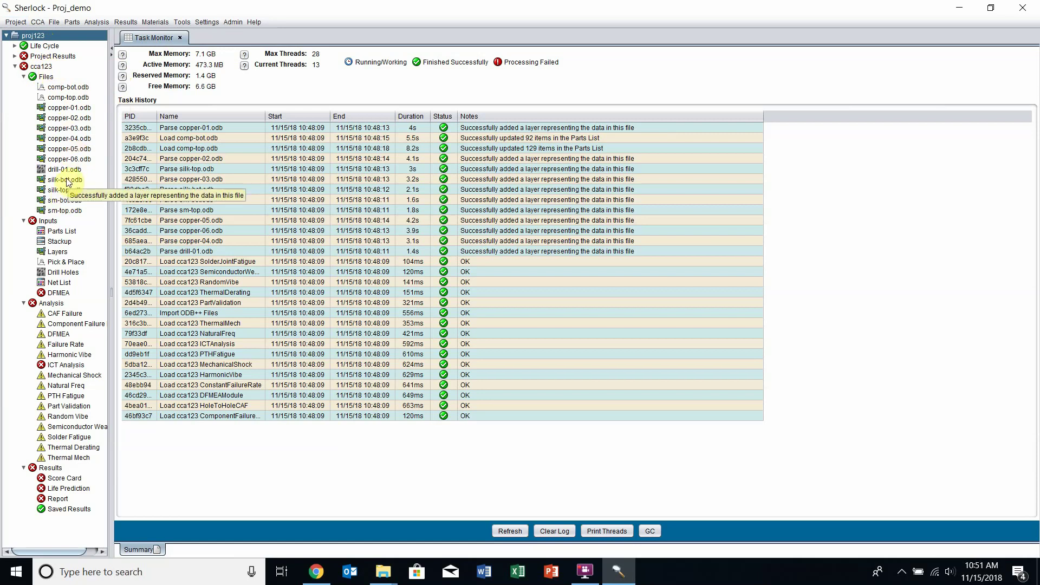
mouse_move(52, 73)
right_click(39, 36)
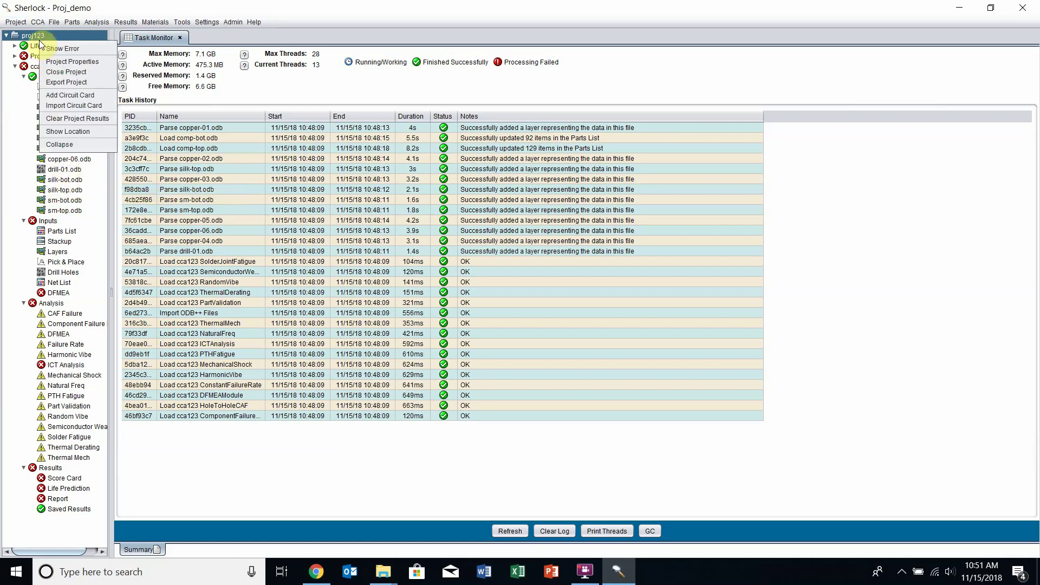